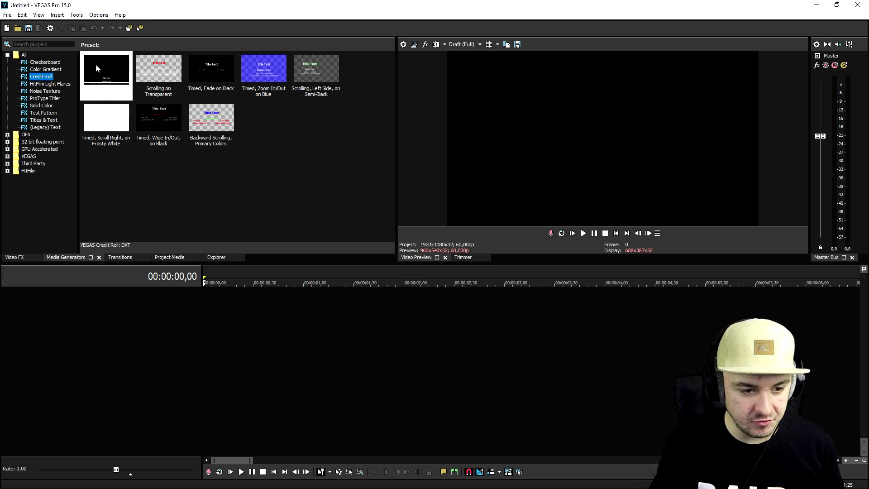
Arrange the timeline and return the playhead to the start
drag(96, 68, 362, 257)
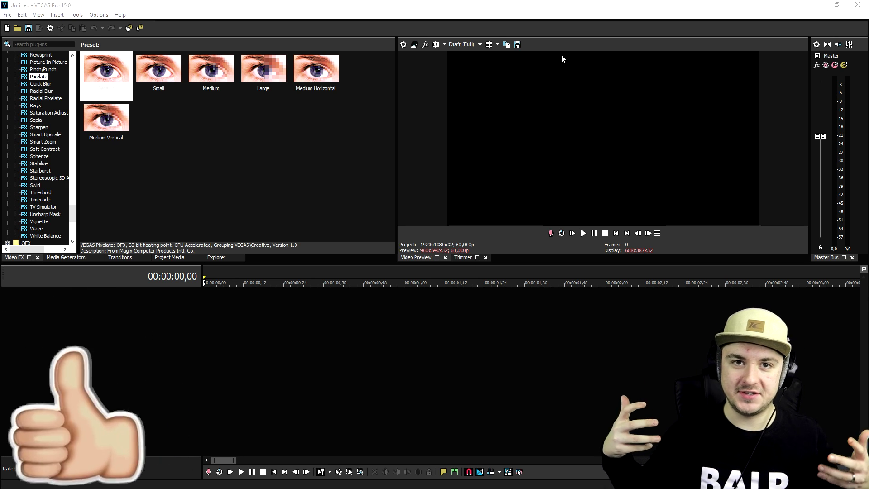
click(283, 290)
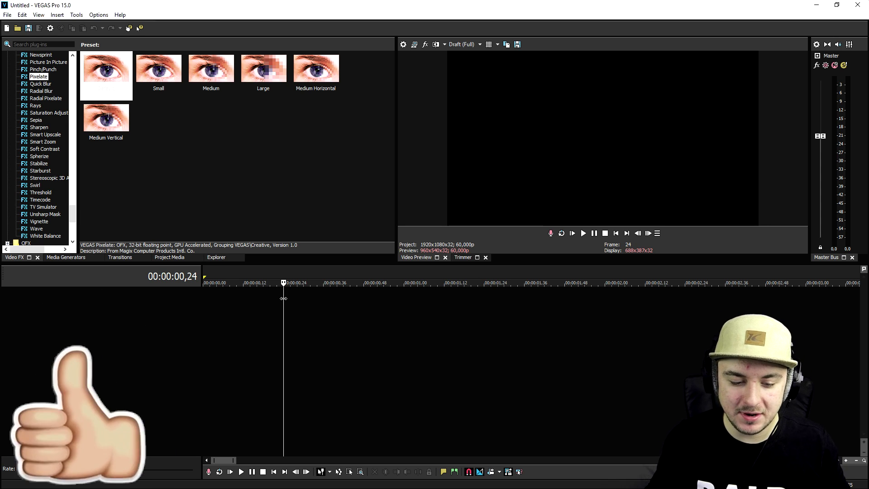
click(605, 233)
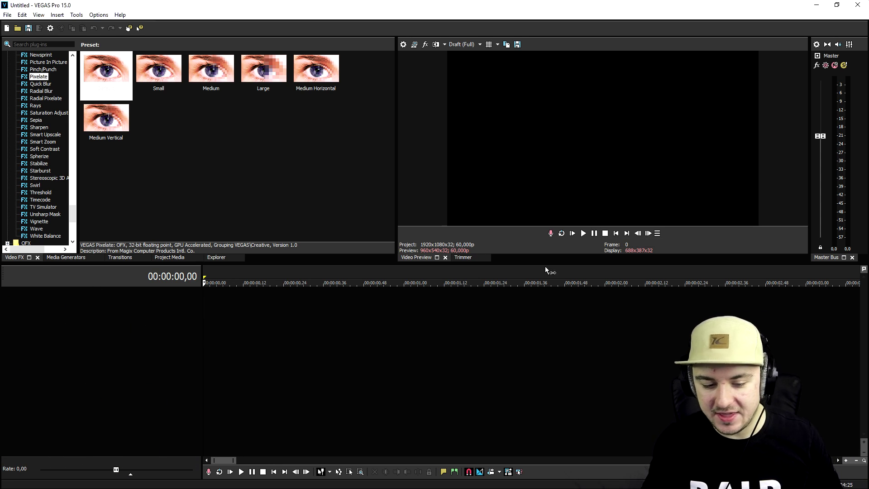
scroll(306, 325, down, 2)
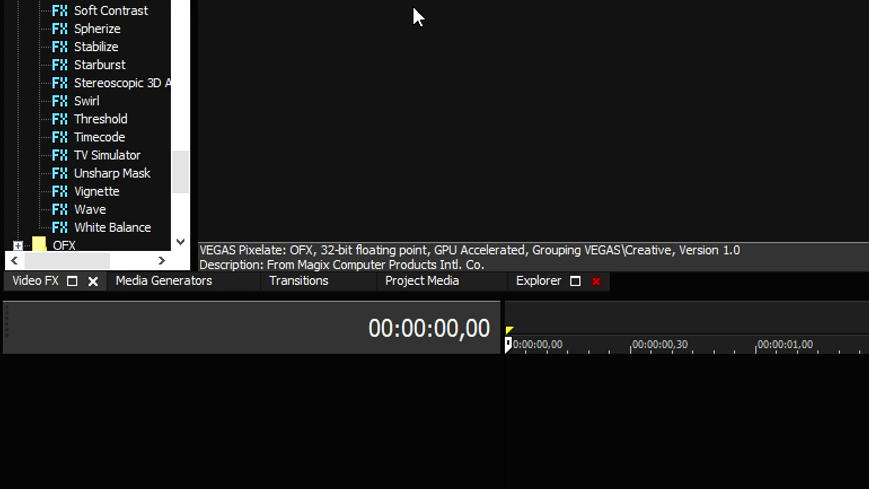
Drag the Credit Roll 'Plain Scrolling on Black' preset onto the timeline
click(163, 282)
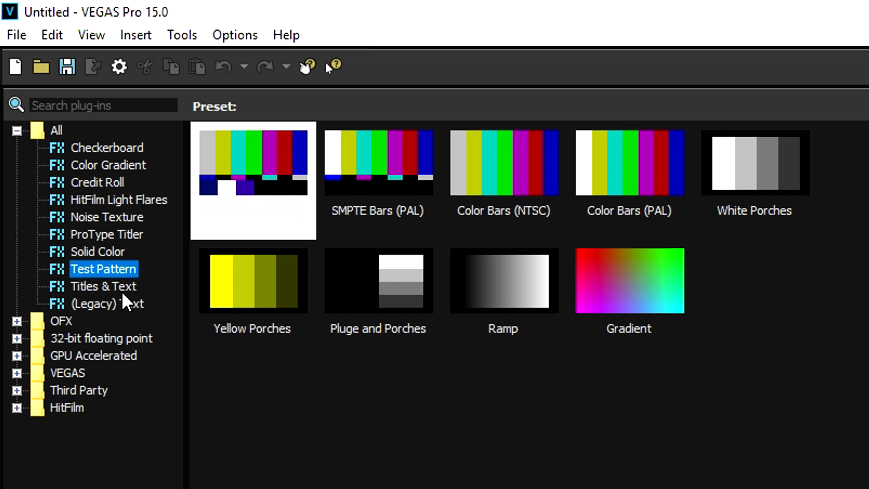
click(109, 183)
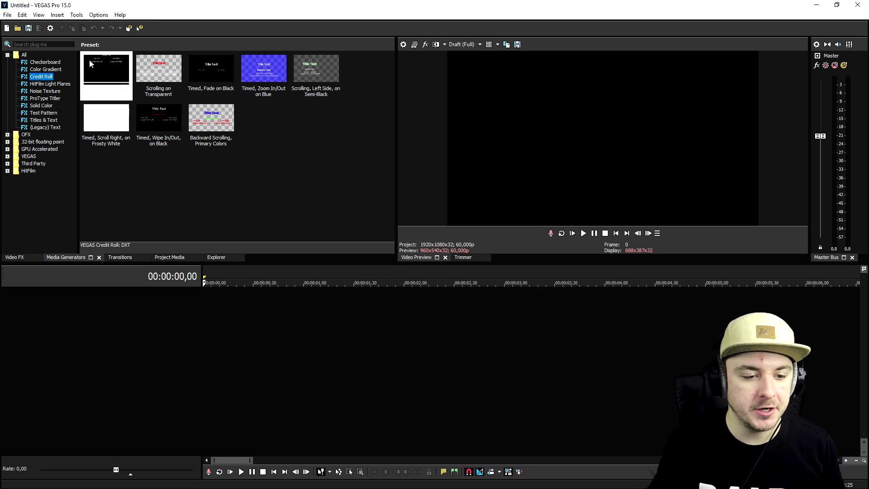
drag(96, 63, 186, 319)
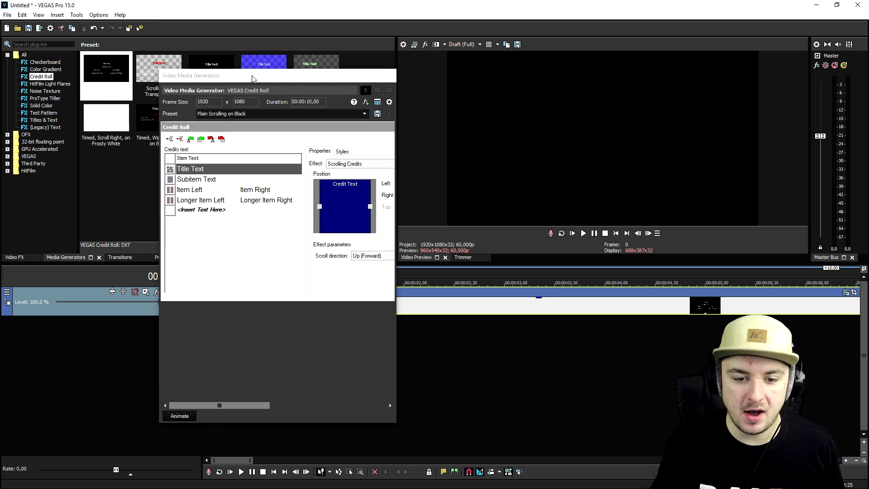
drag(252, 77, 299, 60)
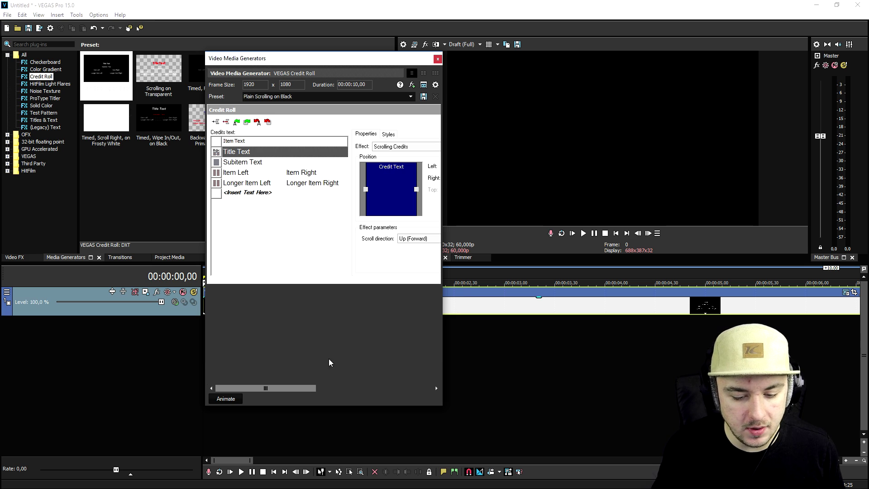
Replace the credit roll's Title Text line with 'ORDER OF APPEARANCE'
click(460, 313)
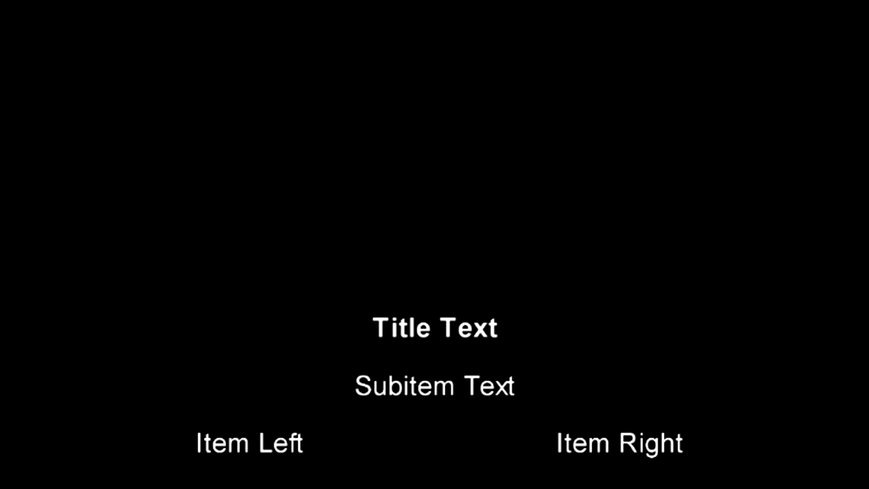
click(282, 153)
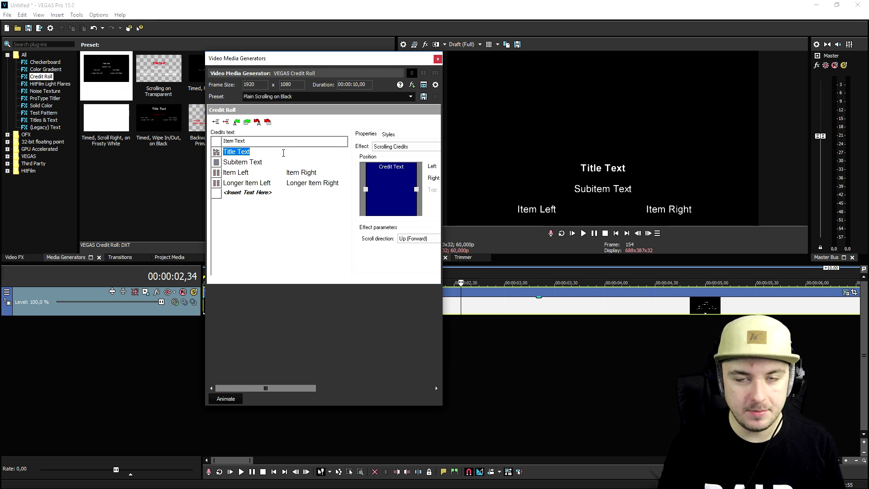
text(ORDER OF APPEARANCE)
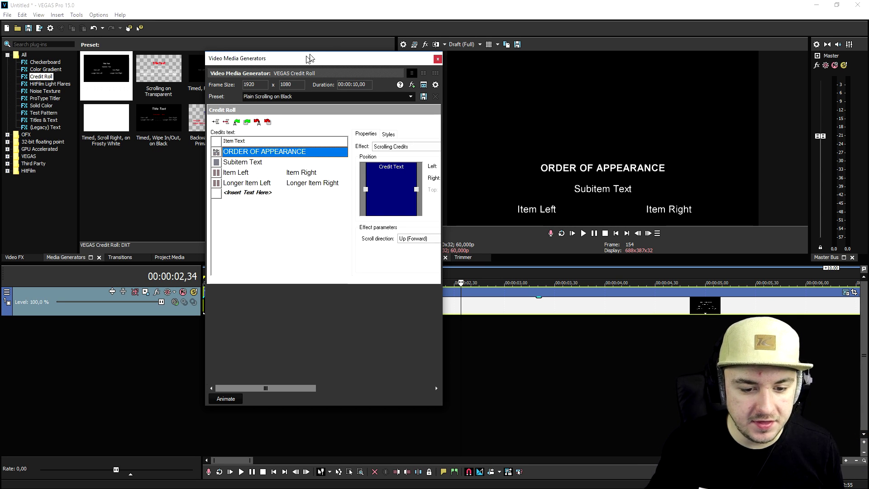
drag(309, 58, 344, 47)
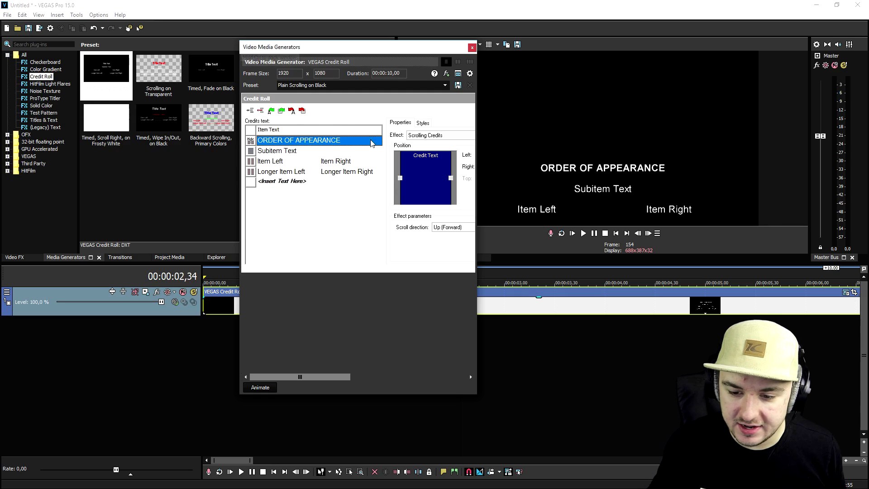
click(281, 162)
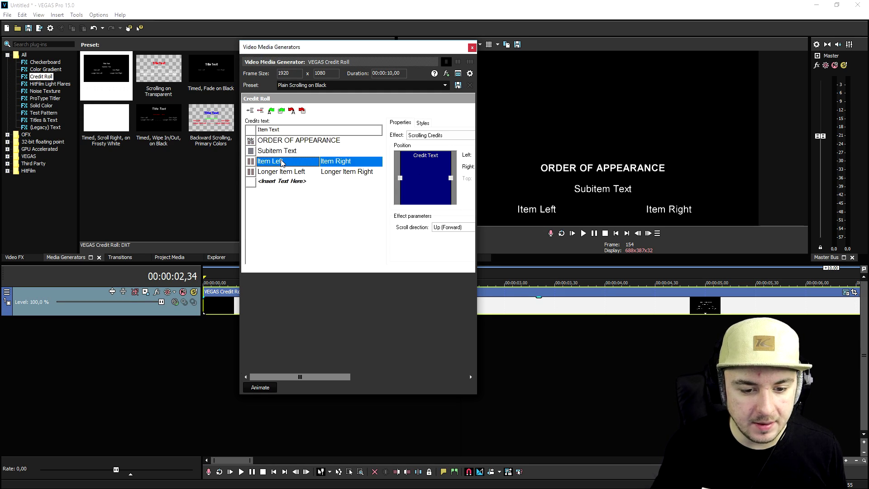
click(282, 163)
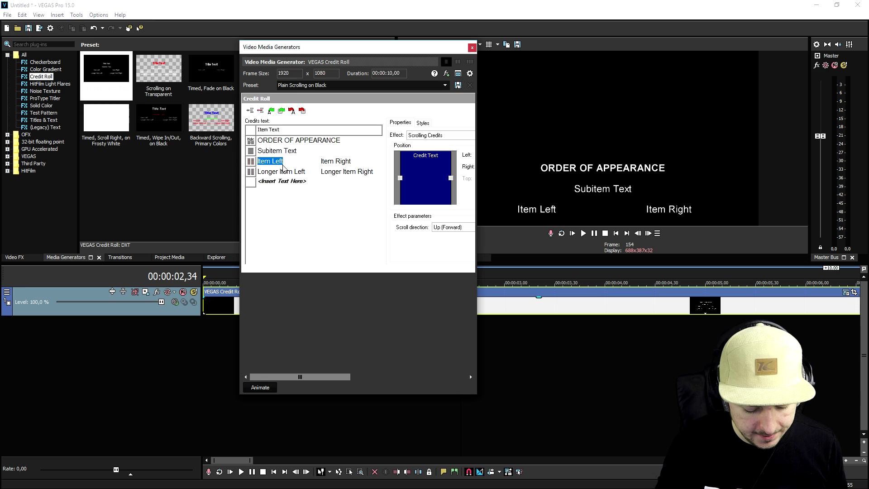
text(Alex)
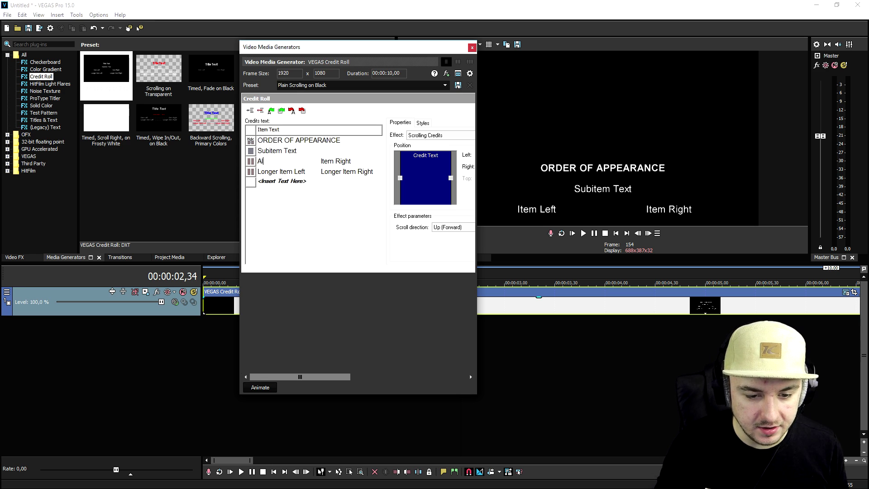
click(342, 164)
click(342, 164)
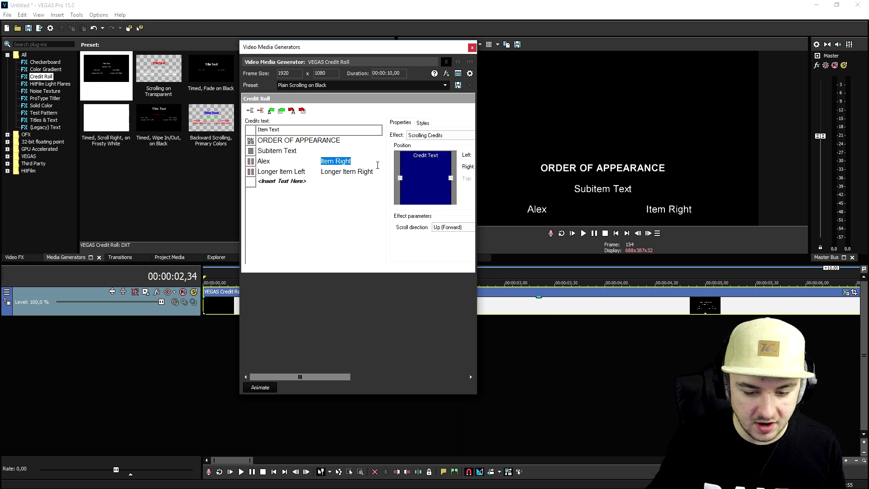
text(Alexander Halford)
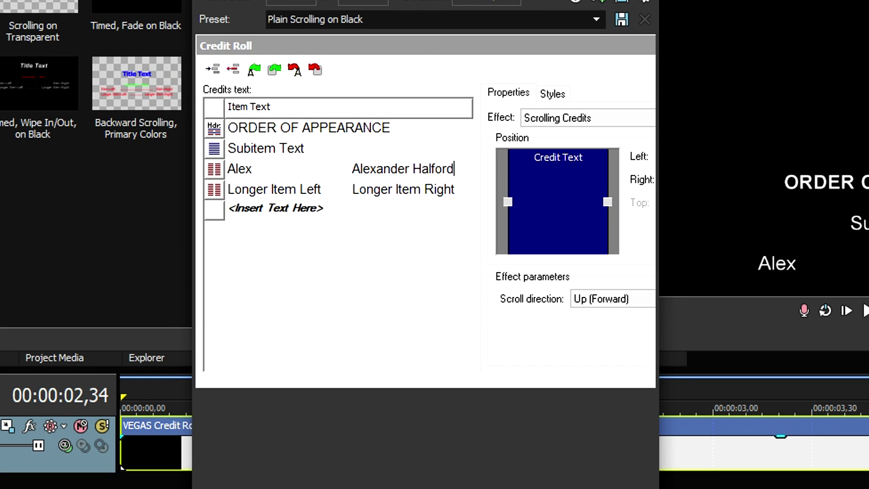
key(Return)
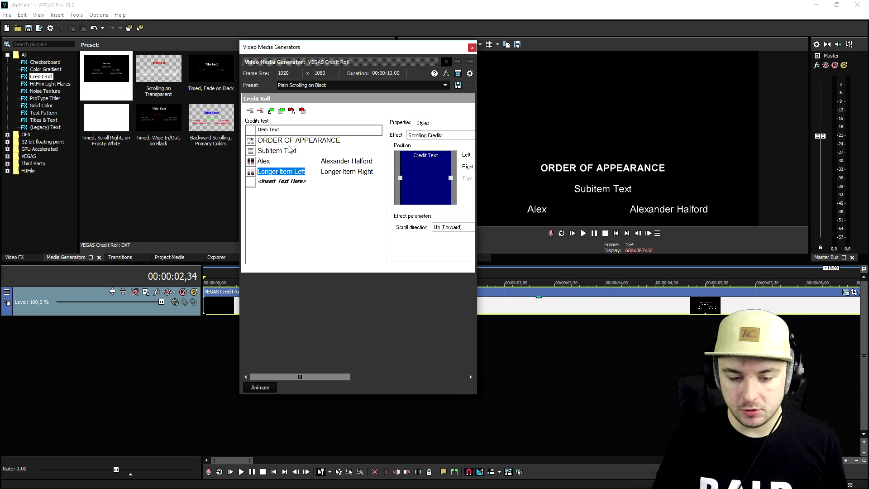
Make the next credit row pair 'Steven' with 'David'
key(BackSpace)
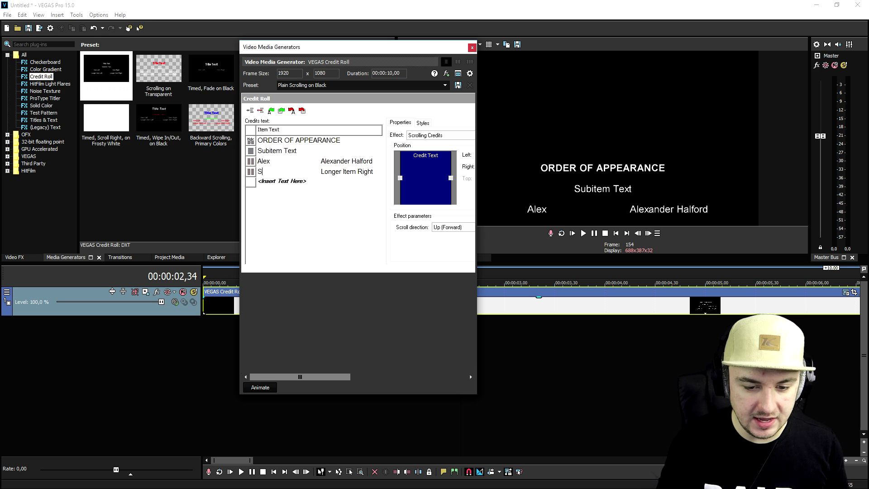
double_click(343, 174)
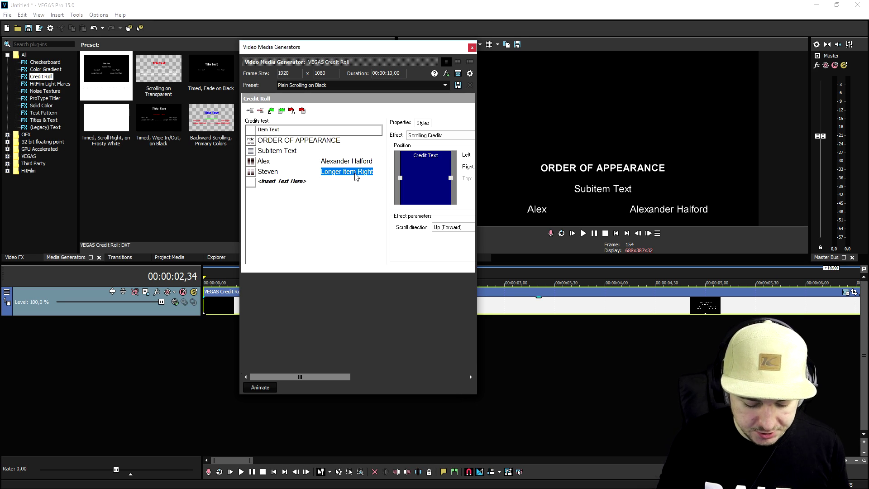
text(David)
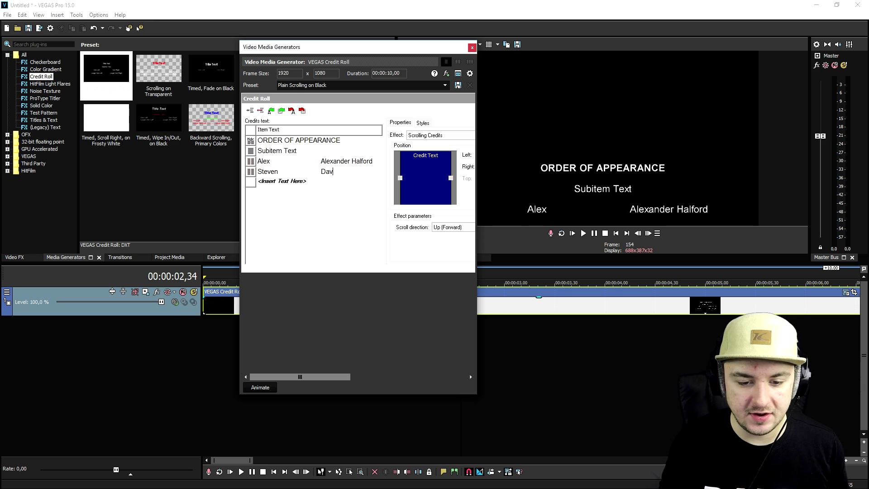
key(Return)
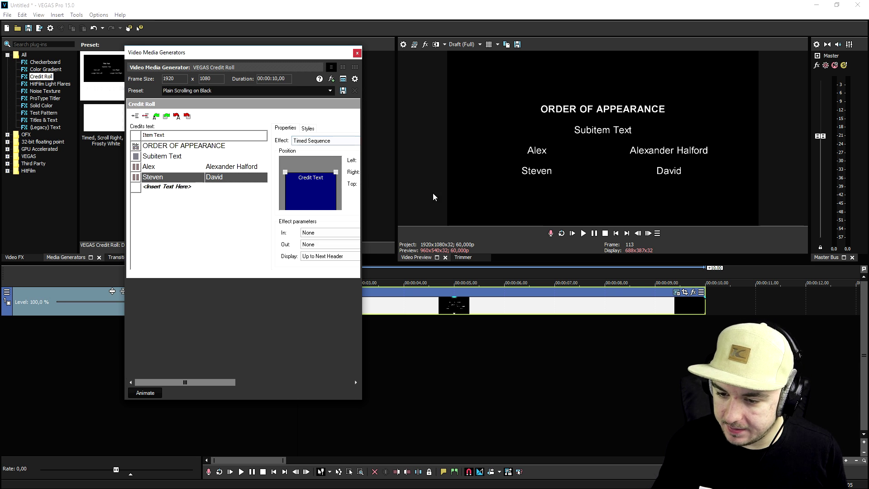
Preview the credits, set the effect back to Scrolling Credits, and close the generator settings
click(615, 233)
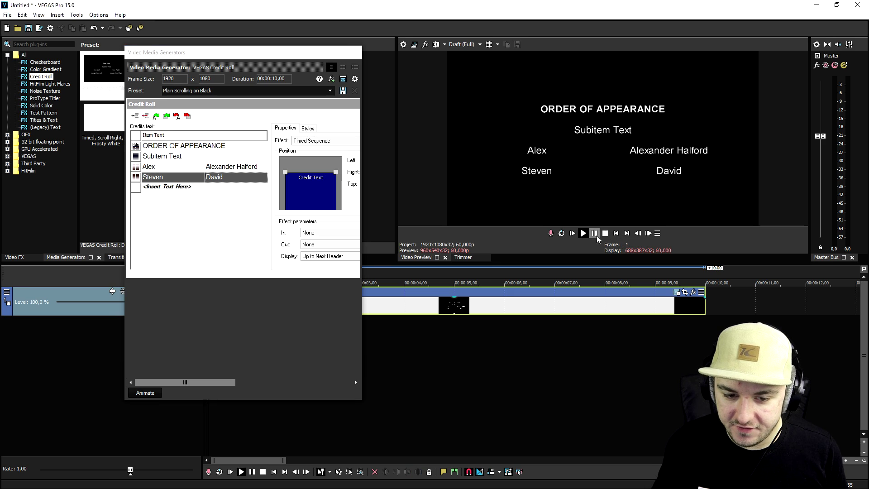
click(583, 233)
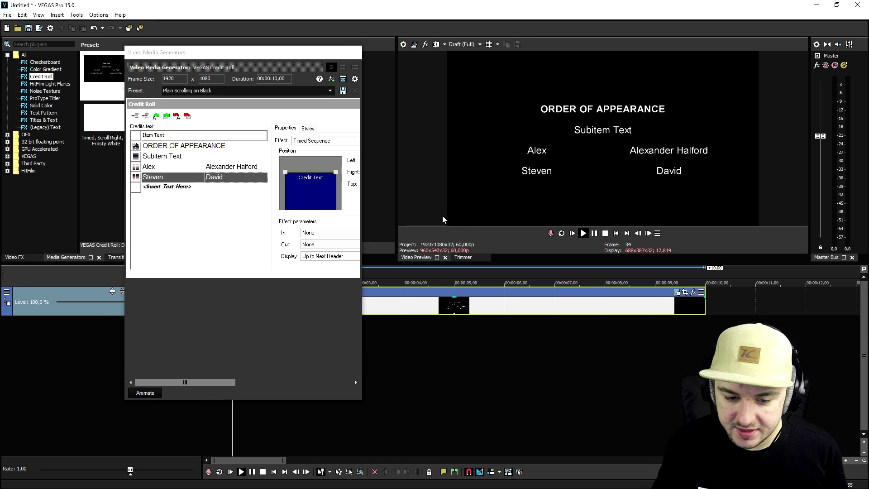
click(326, 141)
click(316, 150)
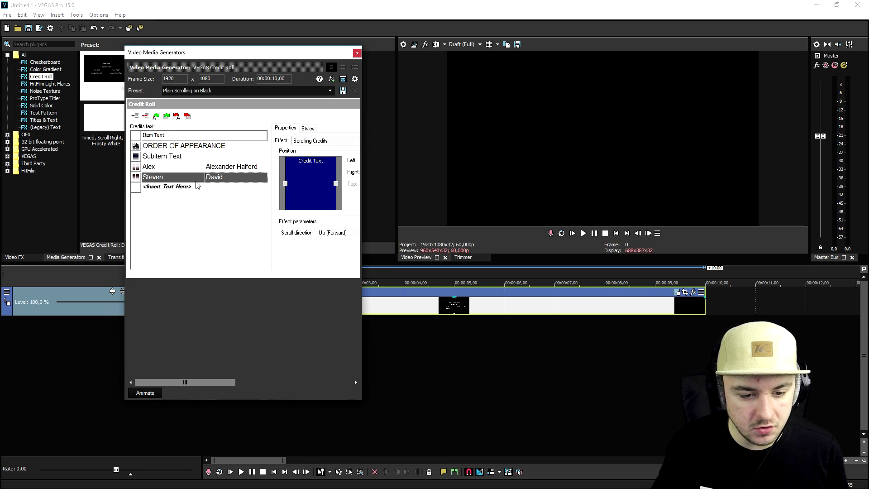
click(414, 273)
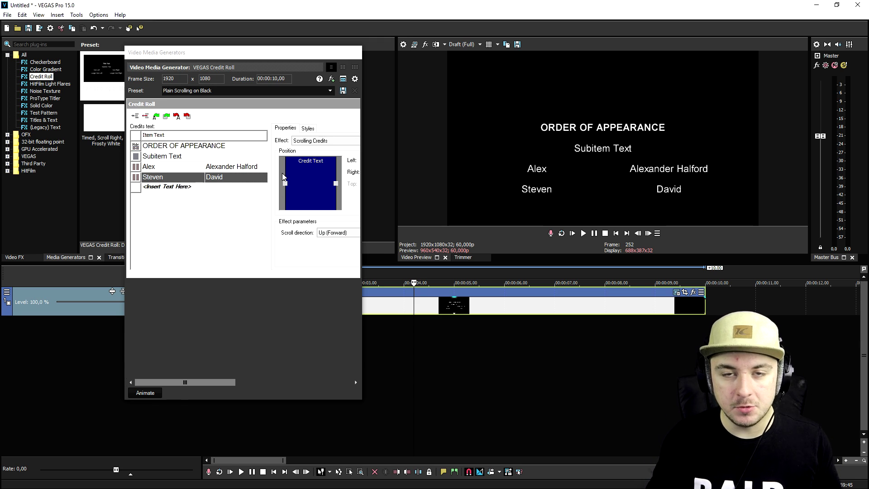
click(356, 52)
scroll(355, 300, down, 2)
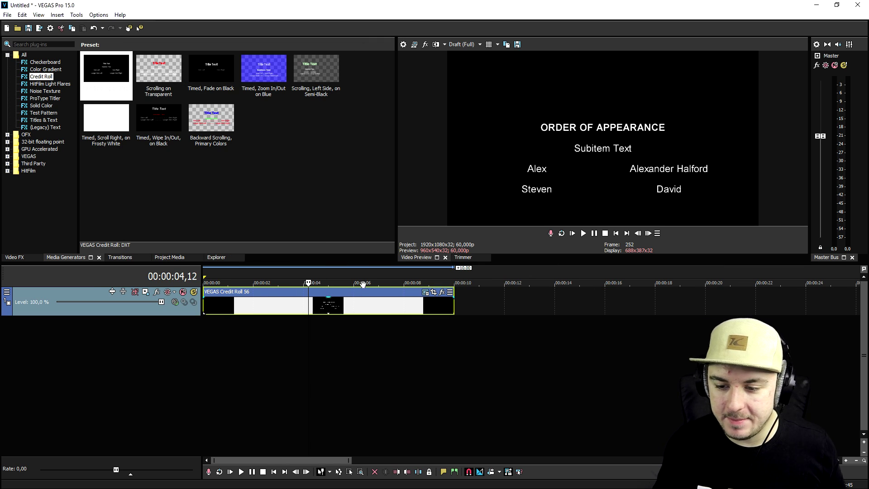
Stretch the Credit Roll event's end out to about 40 seconds and stop the playback
scroll(379, 307, down, 1)
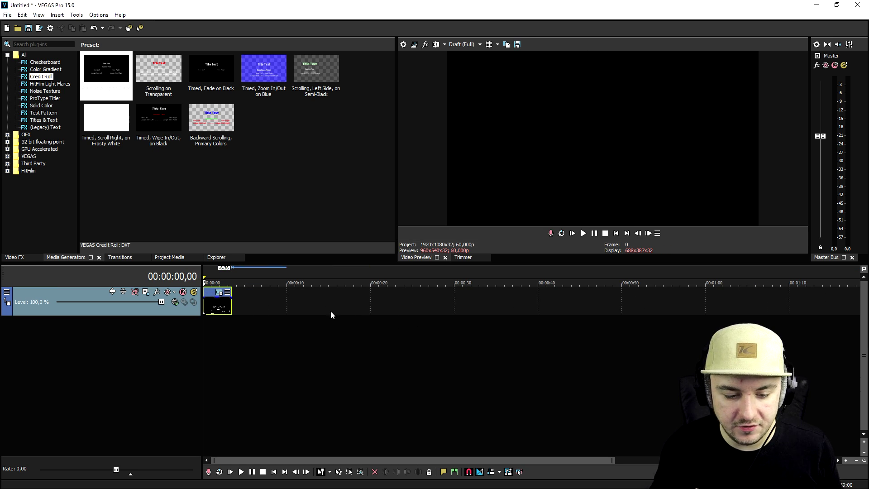
drag(229, 308, 414, 304)
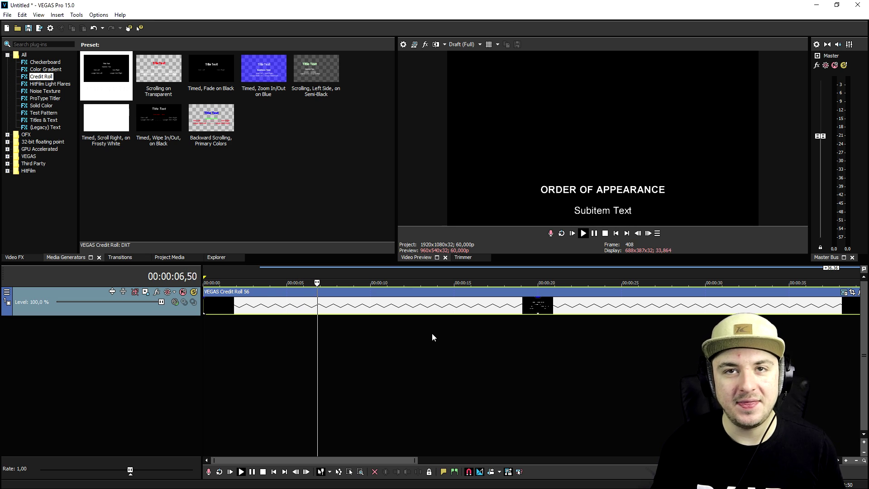
scroll(417, 329, down, 3)
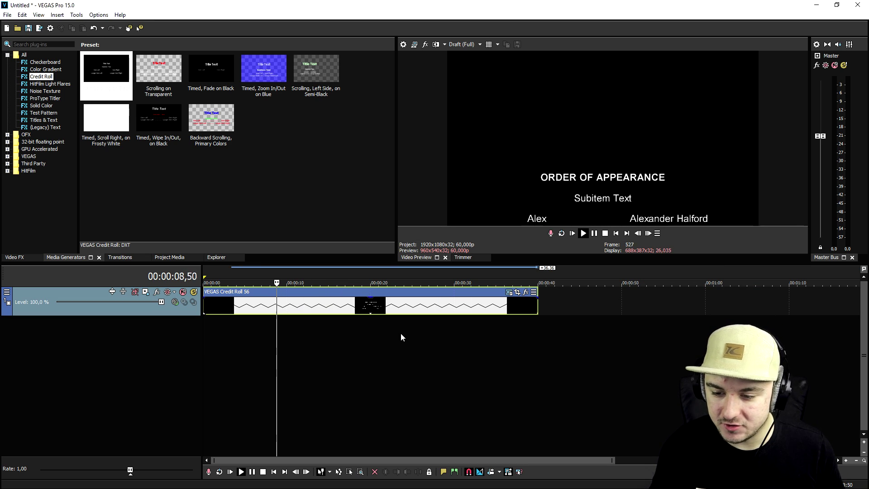
scroll(368, 327, up, 4)
scroll(414, 319, down, 2)
key(space)
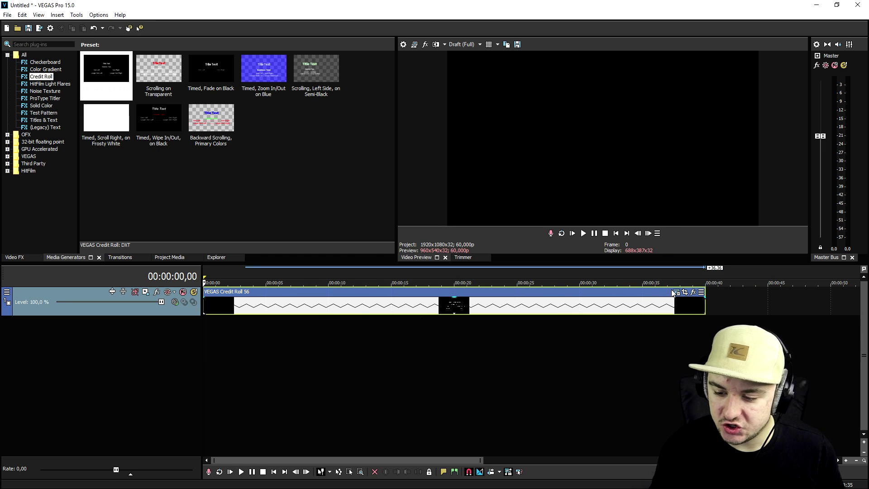
click(676, 292)
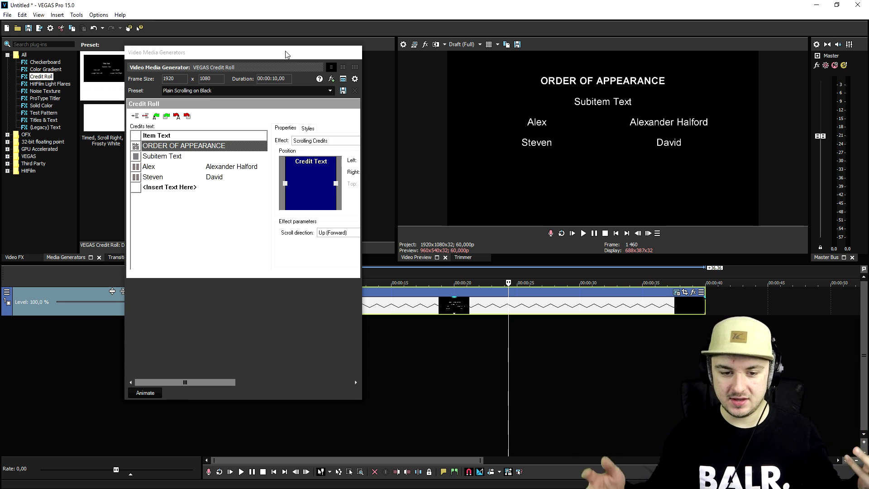
click(356, 52)
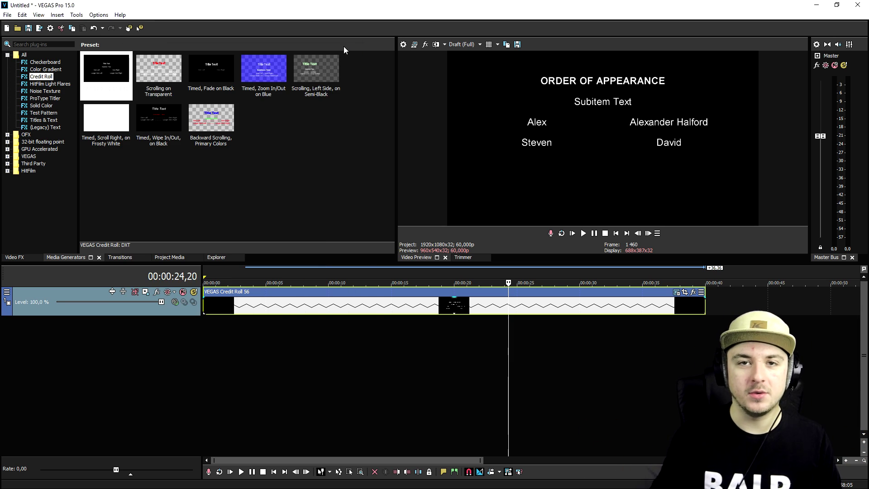